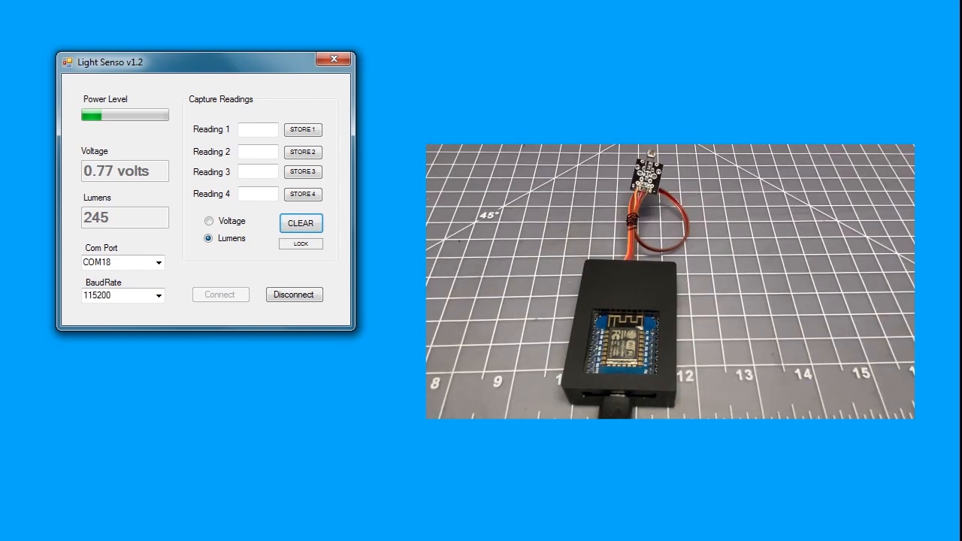
Disconnect the sensor and reconnect it on COM1 to test the port
click(312, 299)
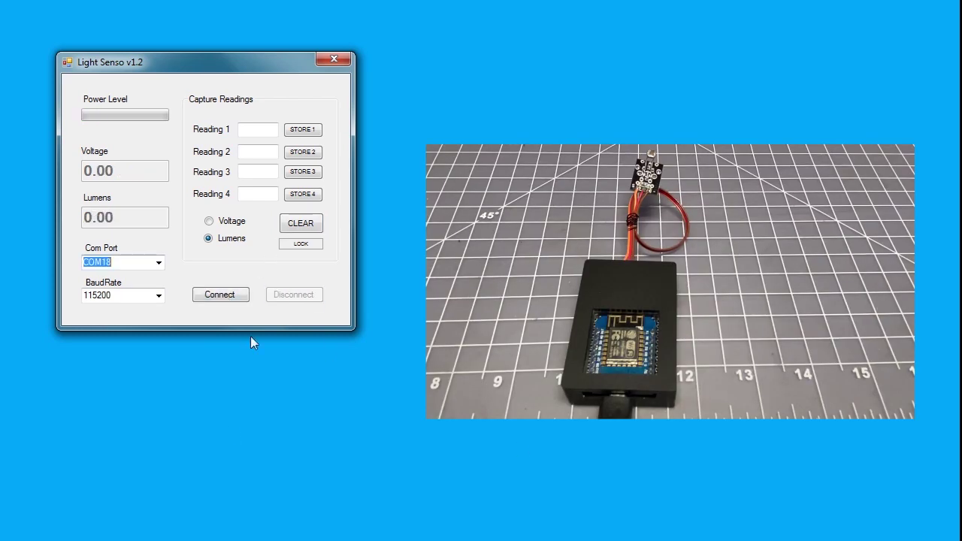
click(159, 263)
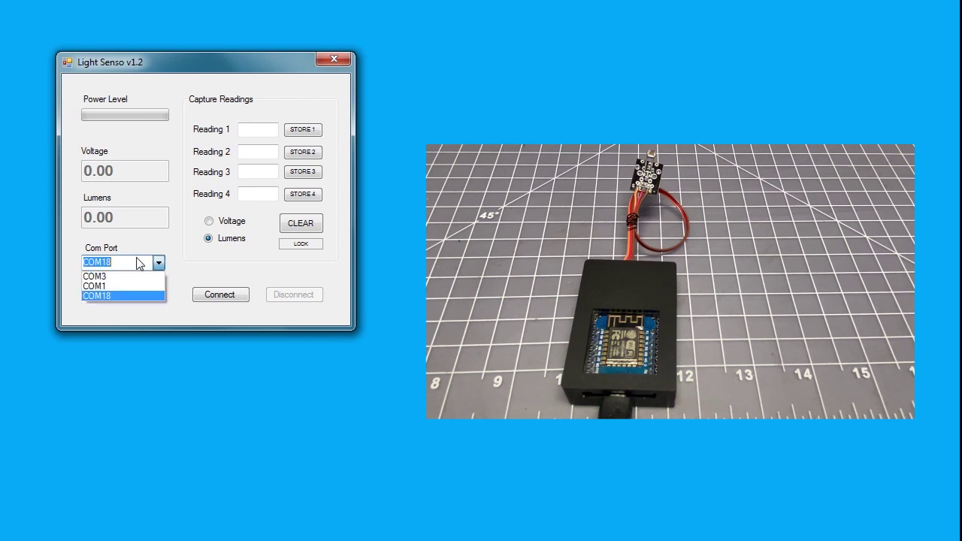
click(110, 286)
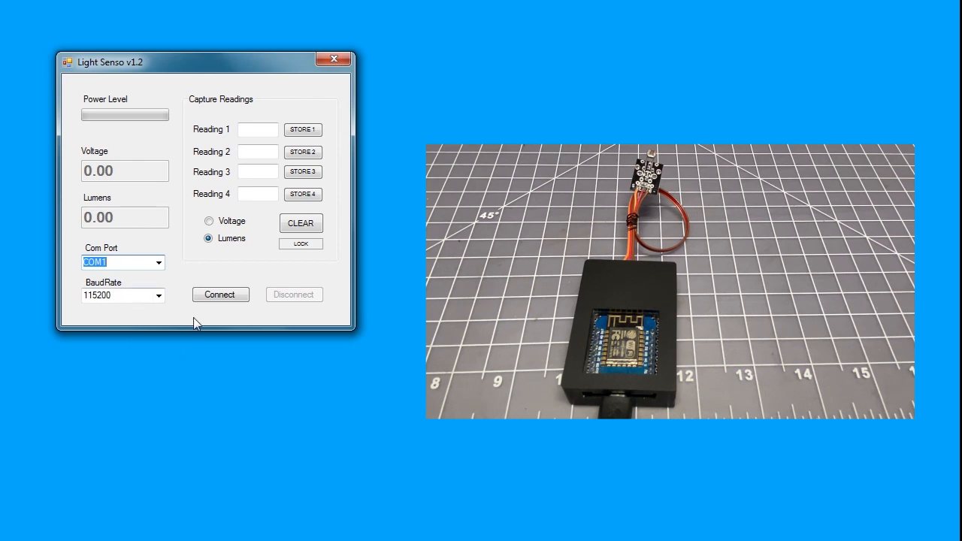
click(222, 298)
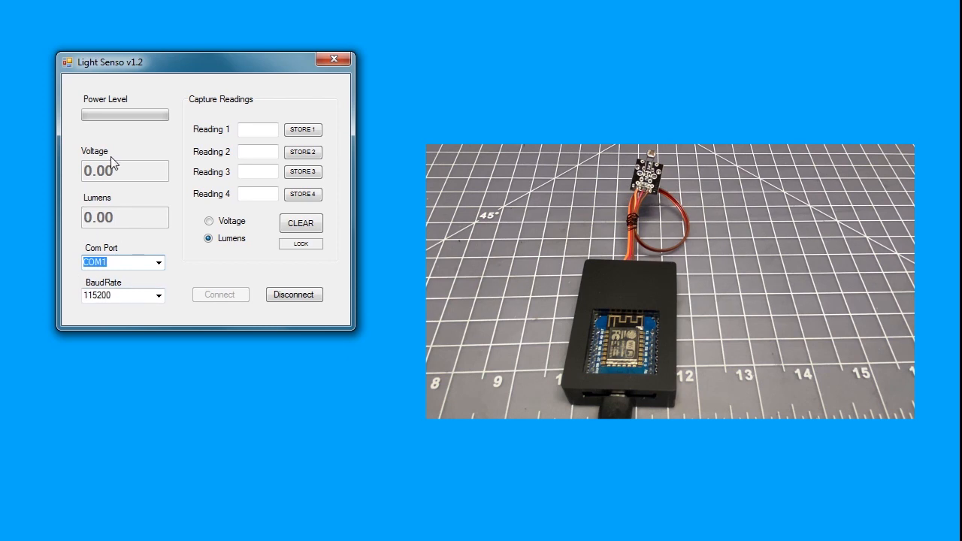
Switch the port back to COM18 and reconnect the sensor at 115200 baud
click(158, 262)
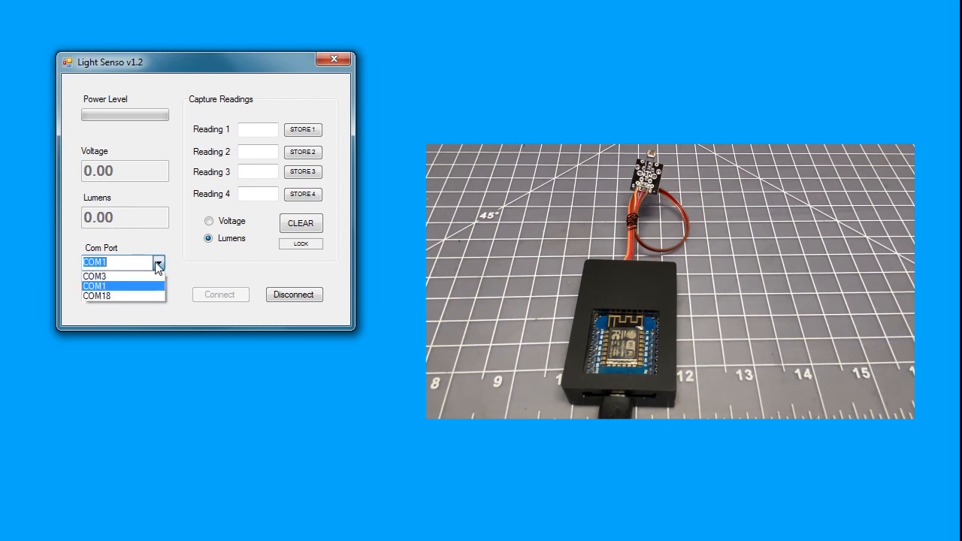
click(103, 296)
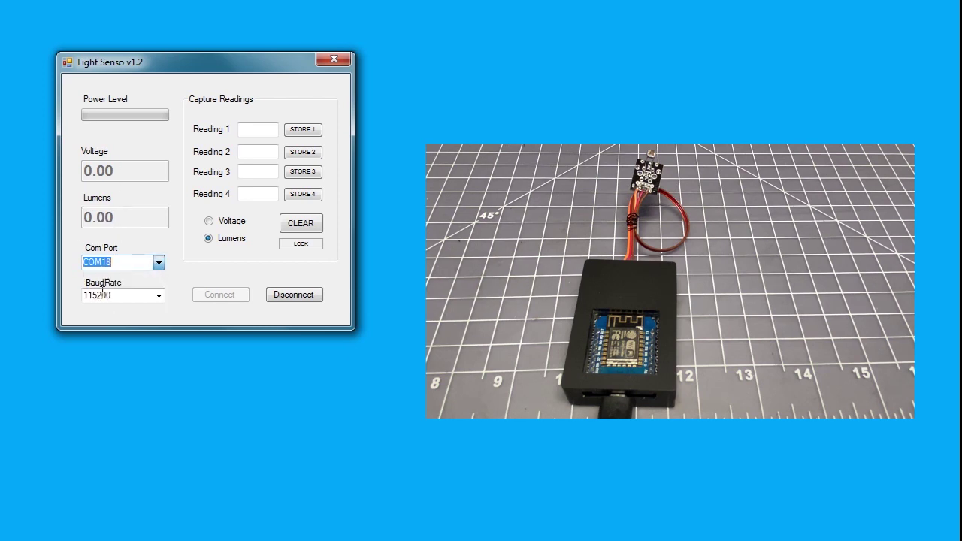
click(294, 301)
click(209, 299)
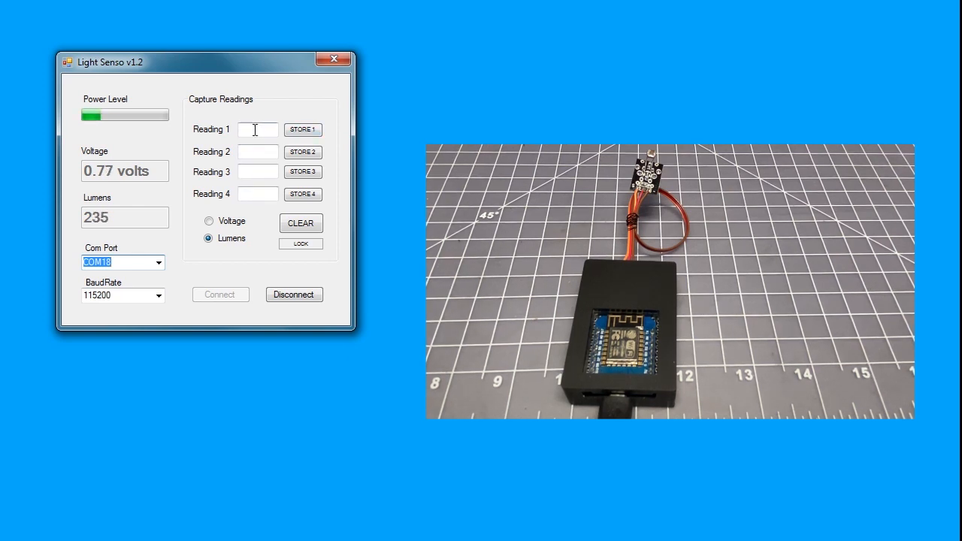
Store four lumen readings (234, 330, 554, 532 lm) in slots 1-4
click(309, 131)
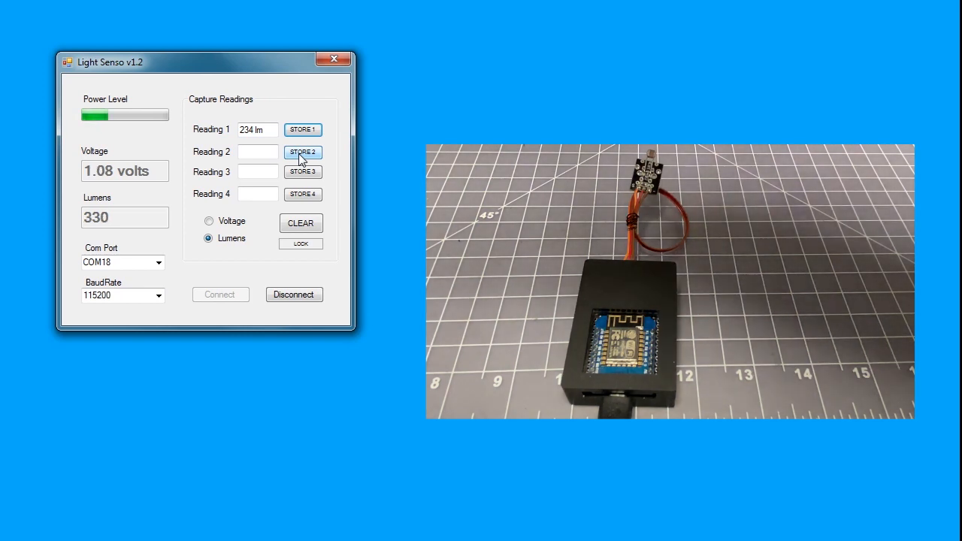
click(302, 155)
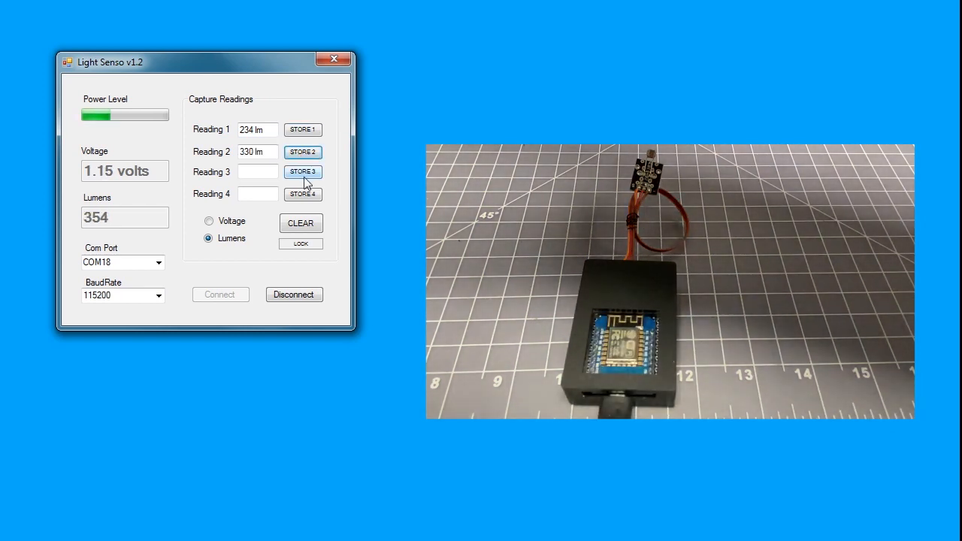
click(306, 174)
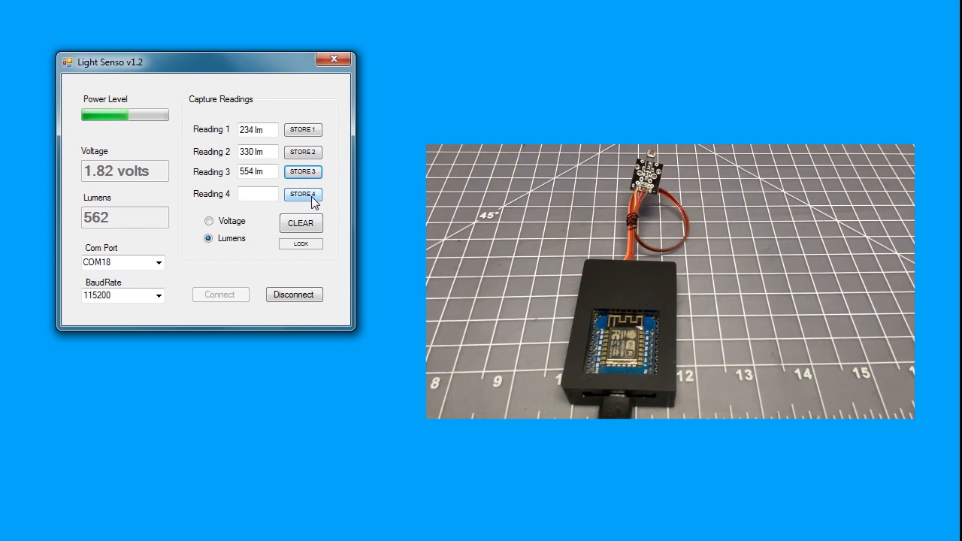
click(306, 196)
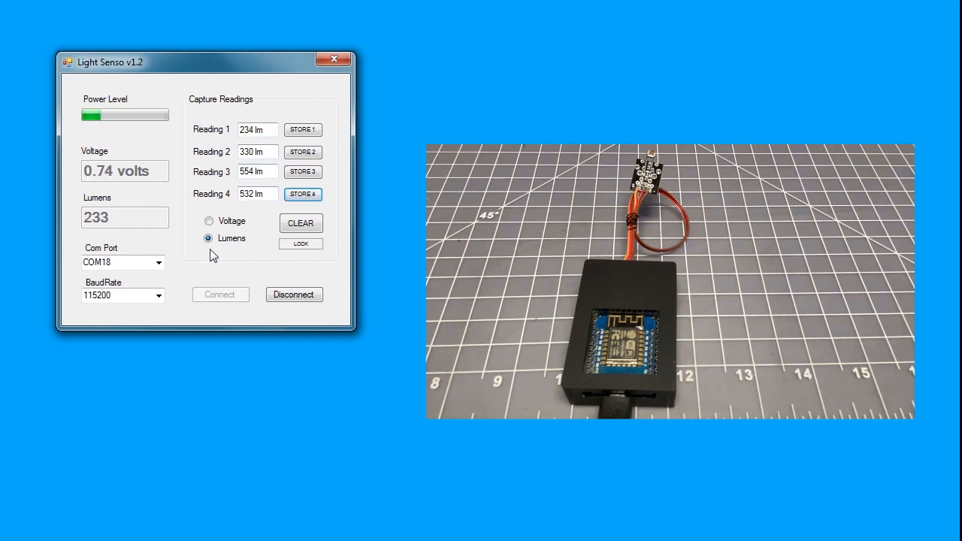